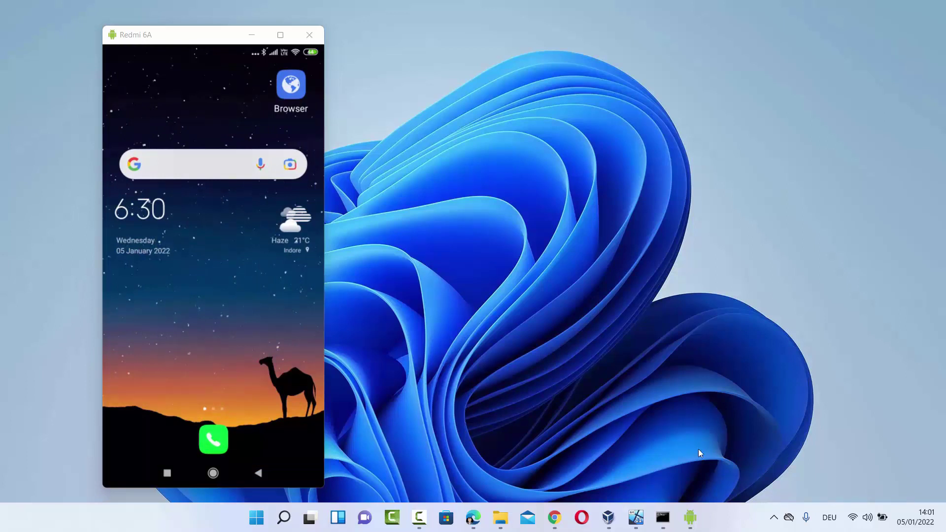
- View the Bluetooth device settings through the hidden Bluetooth tray icon and close Settings
{"action": "left_click", "coordinate": [774, 518]}
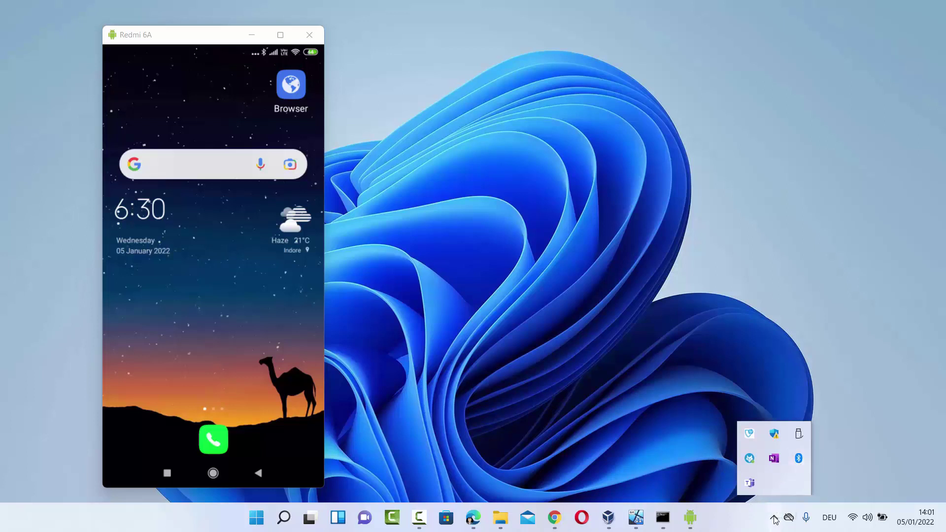
{"action": "right_click", "coordinate": [799, 460]}
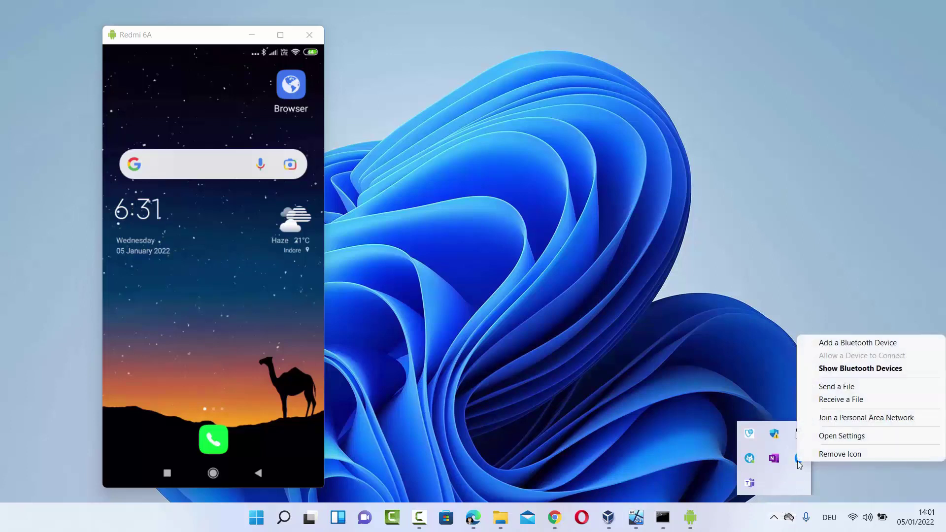
{"action": "left_click", "coordinate": [822, 439]}
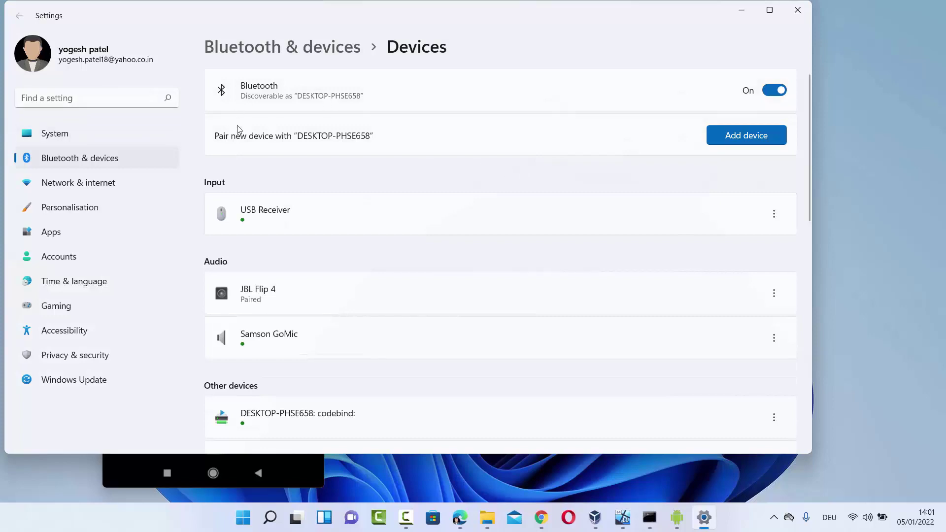
{"action": "left_click", "coordinate": [774, 518]}
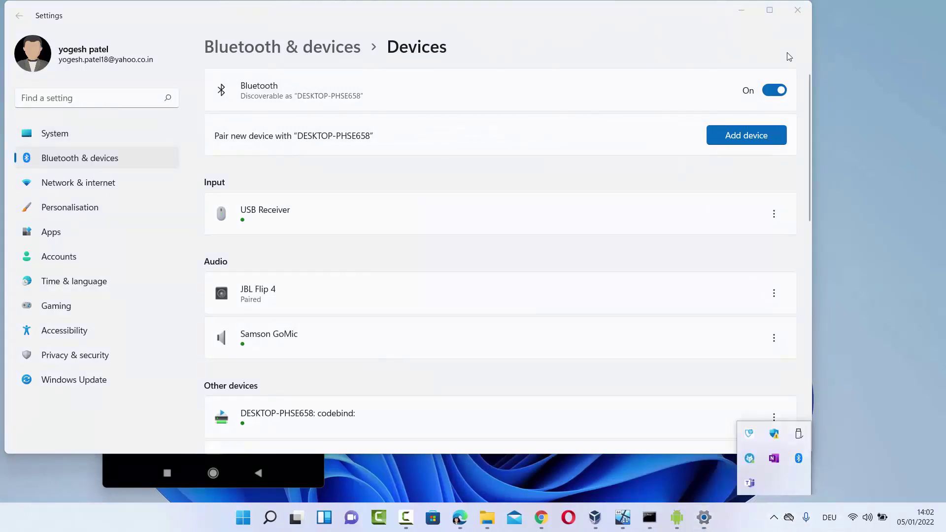
{"action": "left_click", "coordinate": [792, 14]}
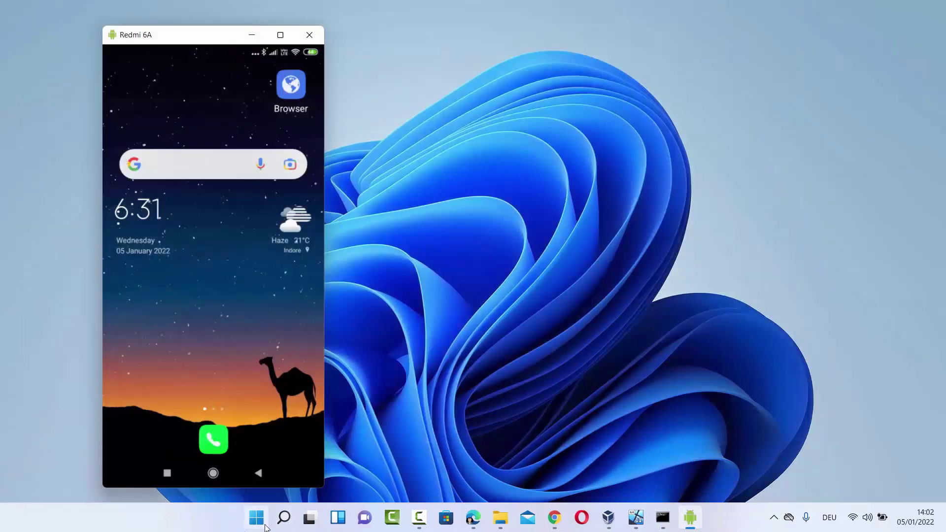
- Search Windows for Settings and open its Bluetooth & devices page, shifting the window slightly
{"action": "left_click", "coordinate": [282, 524]}
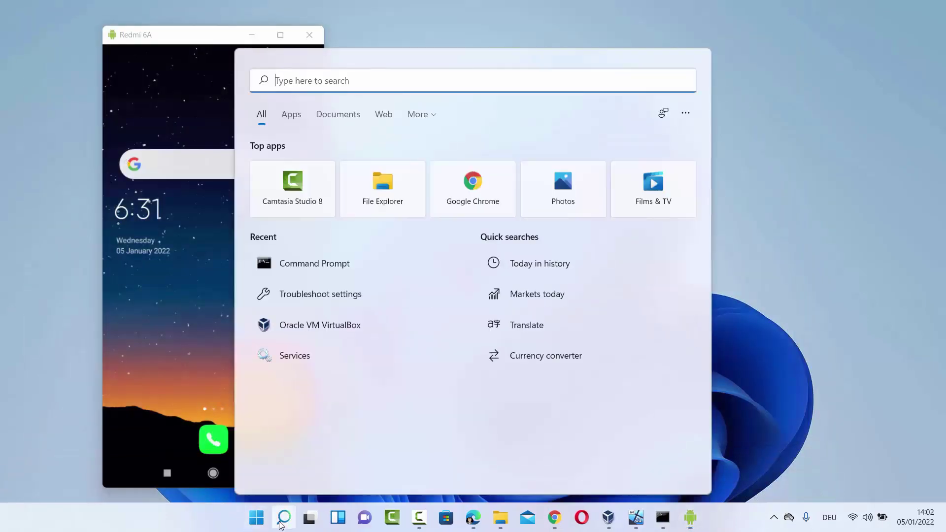
{"action": "type", "text": "se"}
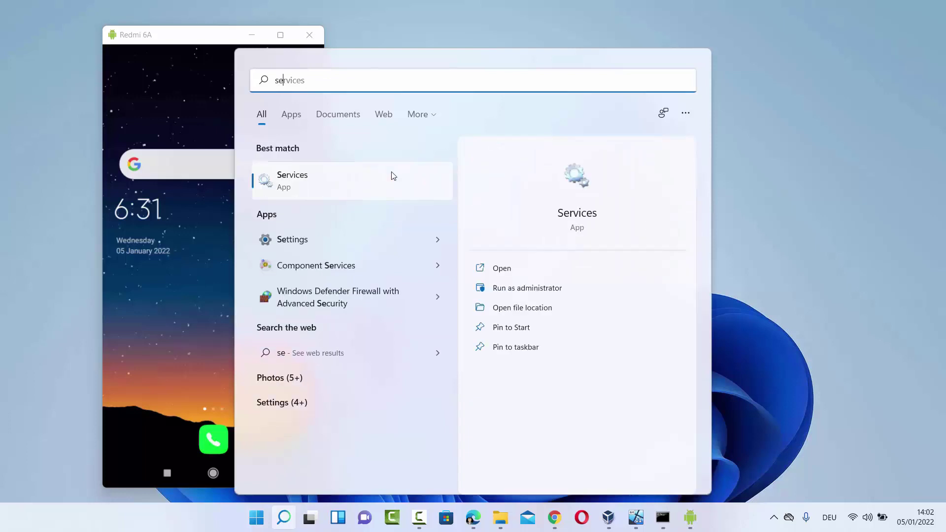
{"action": "type", "text": "tt"}
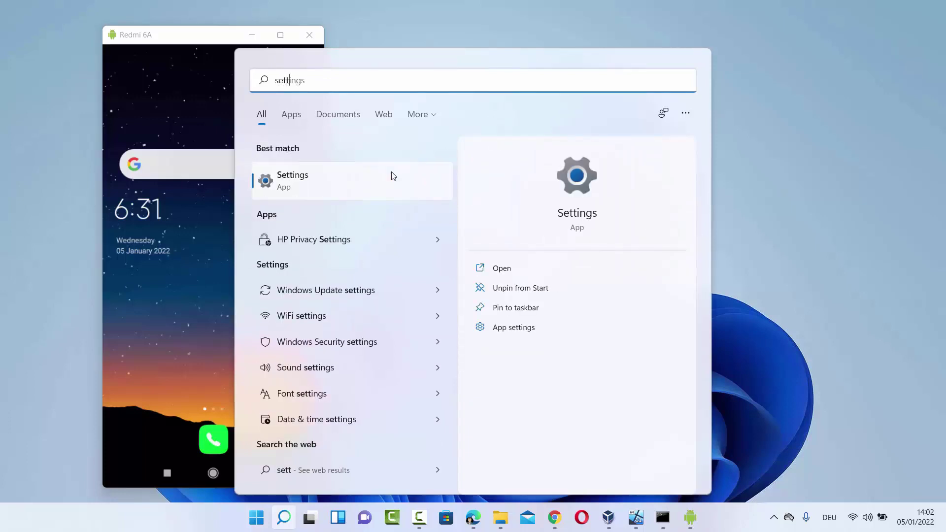
{"action": "left_click", "coordinate": [296, 183]}
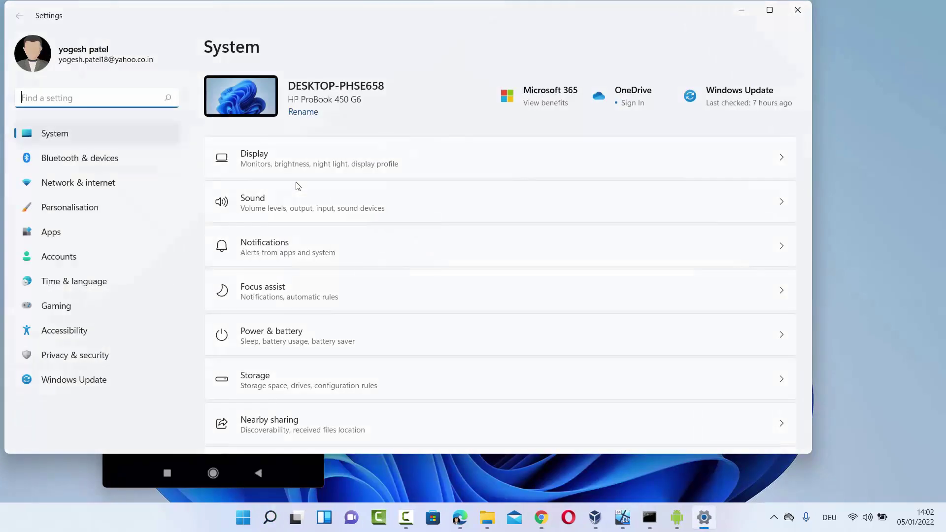
{"action": "left_click", "coordinate": [73, 159]}
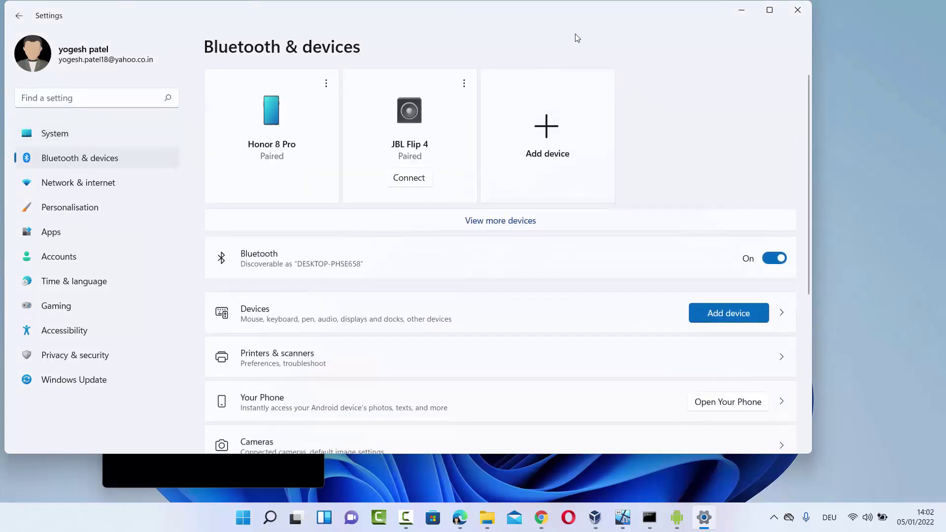
{"action": "left_click_drag", "start_coordinate": [589, 10], "coordinate": [629, 20]}
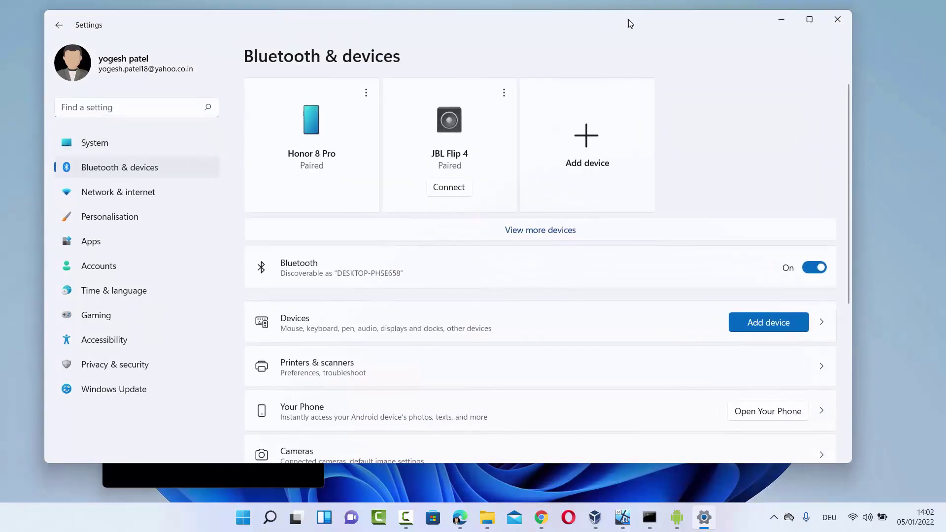
- Toggle Bluetooth off and back on
{"action": "left_click", "coordinate": [814, 268]}
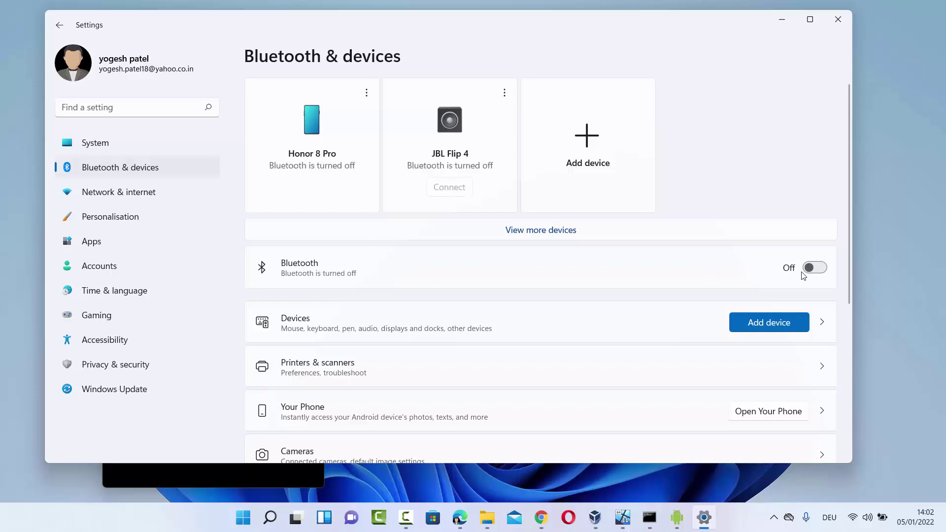
{"action": "left_click", "coordinate": [806, 273]}
{"action": "left_click", "coordinate": [809, 271]}
{"action": "left_click", "coordinate": [812, 272]}
{"action": "left_click", "coordinate": [812, 271]}
{"action": "left_click", "coordinate": [813, 272]}
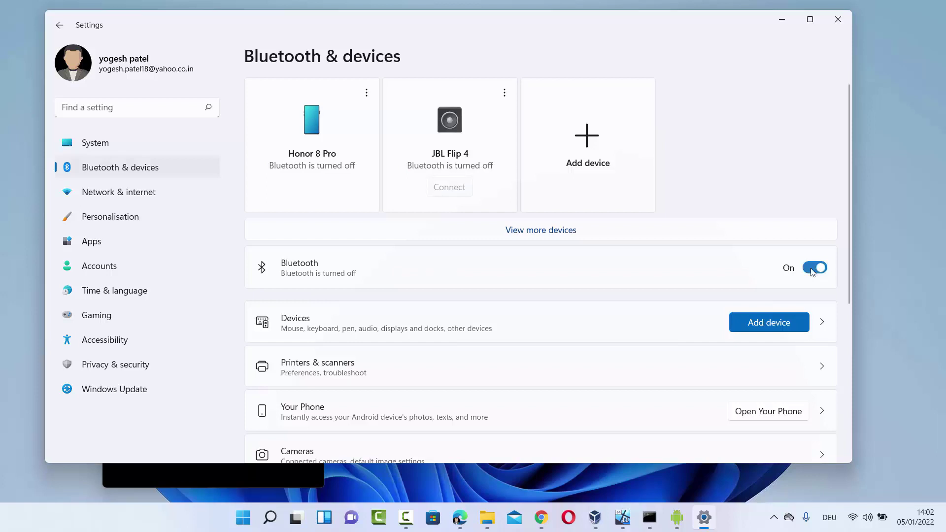
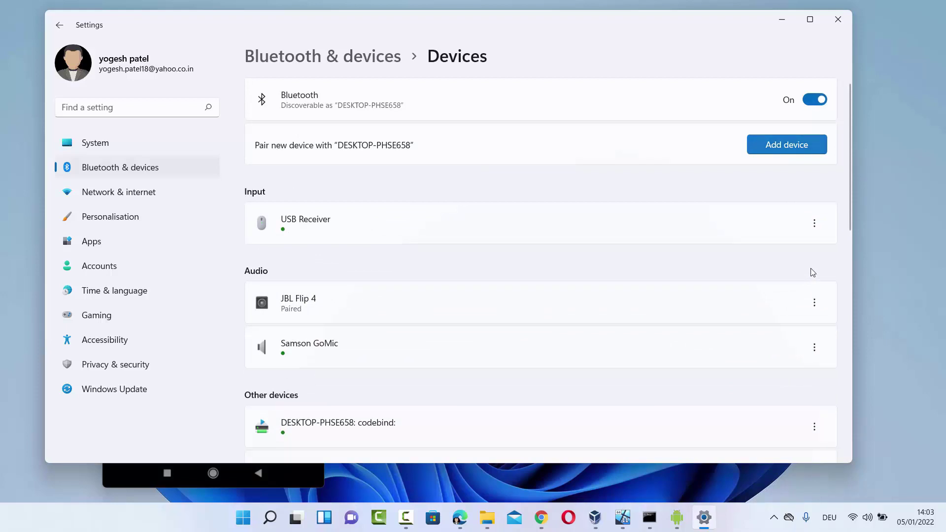
- Start adding a new Bluetooth device and arrange the Redmi 6A window and the Add a device dialog so both are usable
{"action": "key", "text": "Return"}
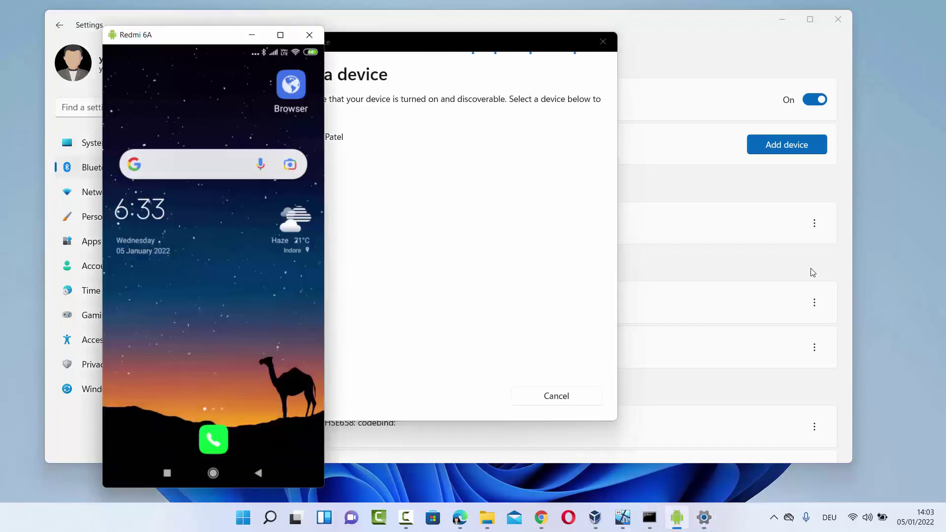
{"action": "left_click_drag", "start_coordinate": [213, 38], "coordinate": [812, 28]}
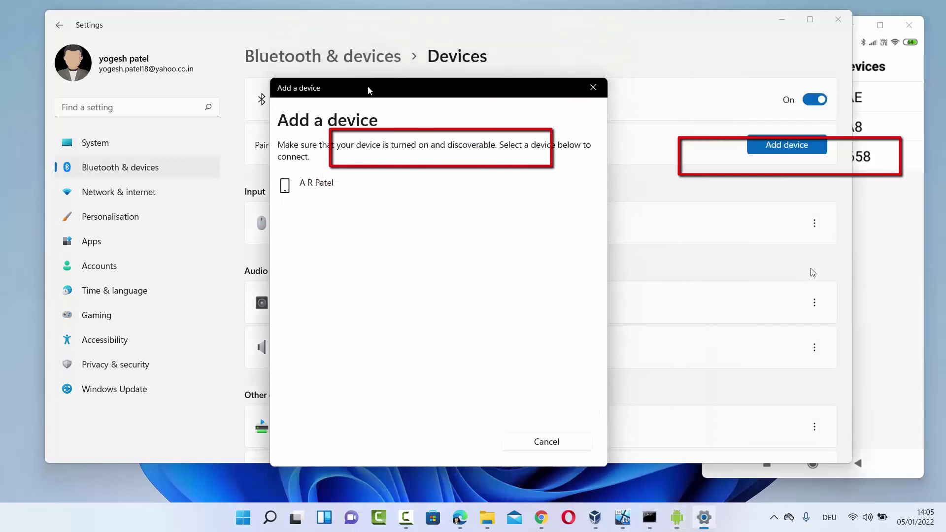
{"action": "left_click_drag", "start_coordinate": [369, 91], "coordinate": [340, 220]}
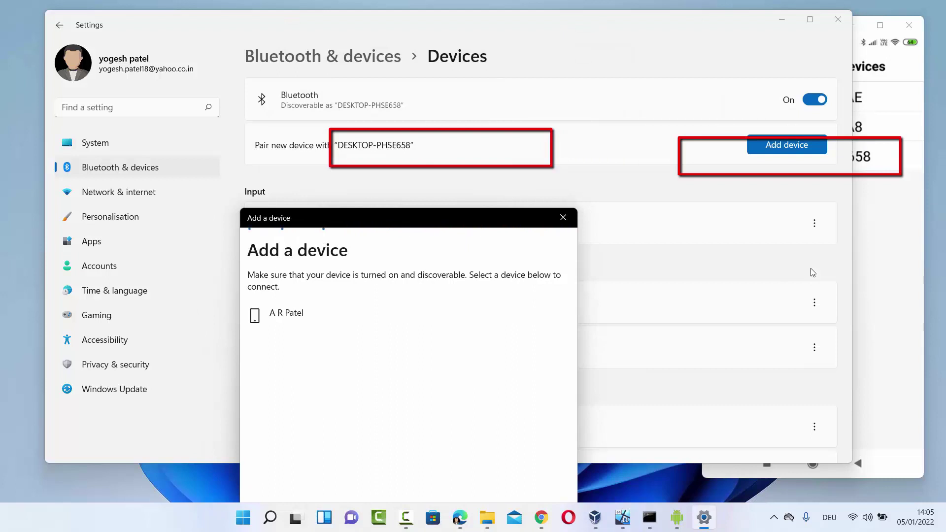
{"action": "left_click_drag", "start_coordinate": [393, 218], "coordinate": [386, 74]}
{"action": "key", "text": "alt+Tab"}
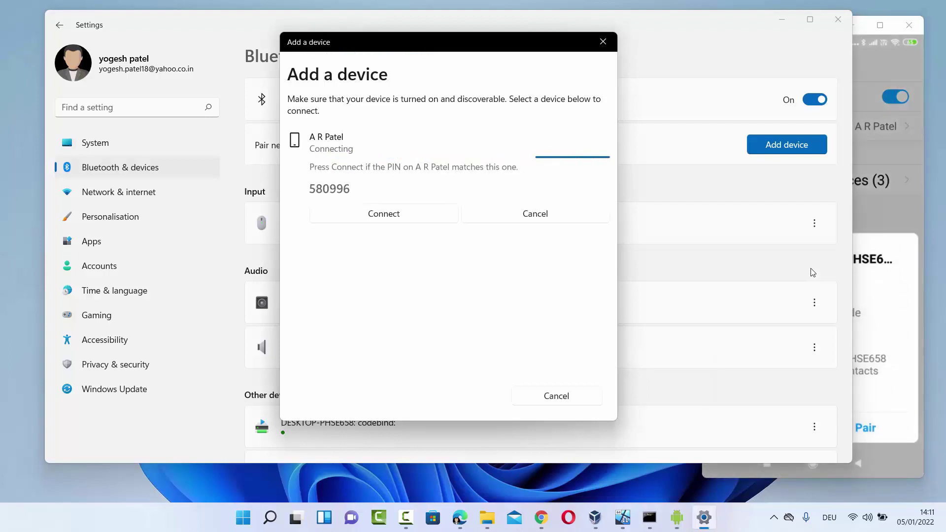
- Complete the Bluetooth pairing between the computer and the phone, and put the Settings window away
{"action": "key", "text": "alt+Tab"}
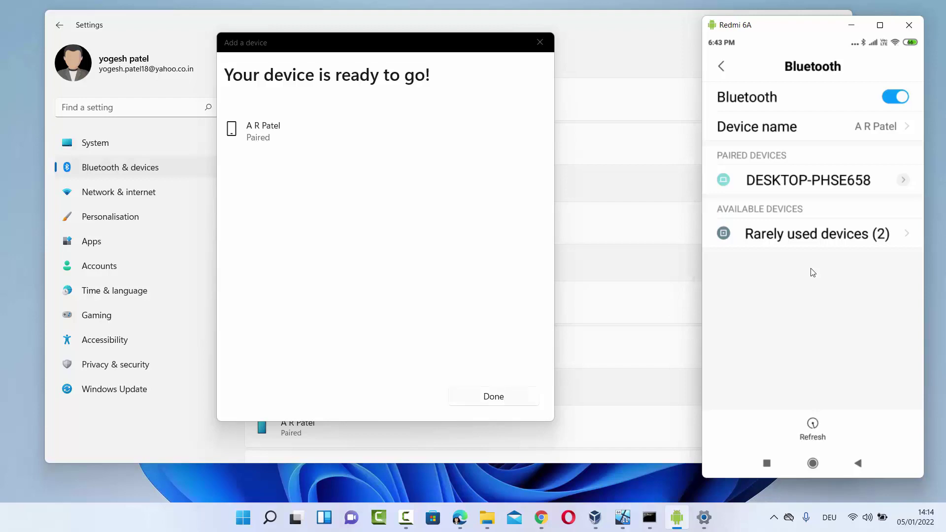
{"action": "key", "text": "Return"}
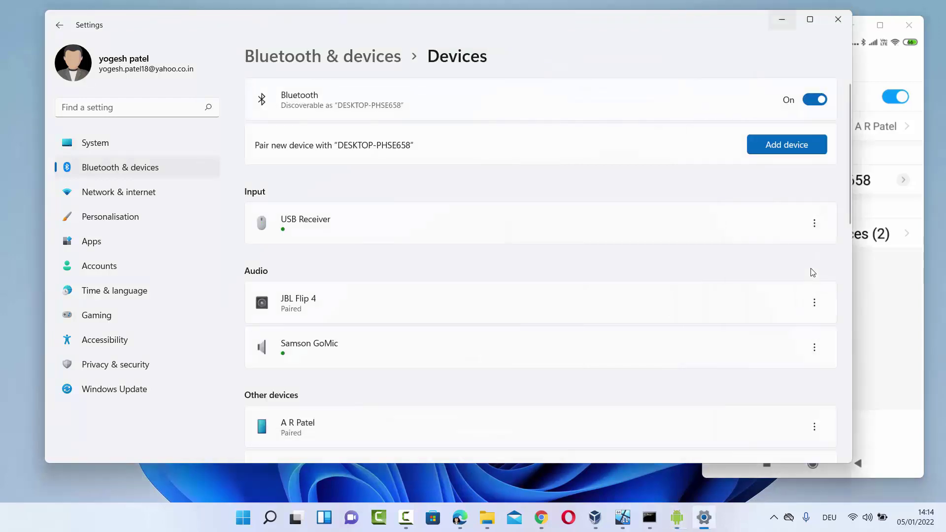
{"action": "key", "text": "alt+F4"}
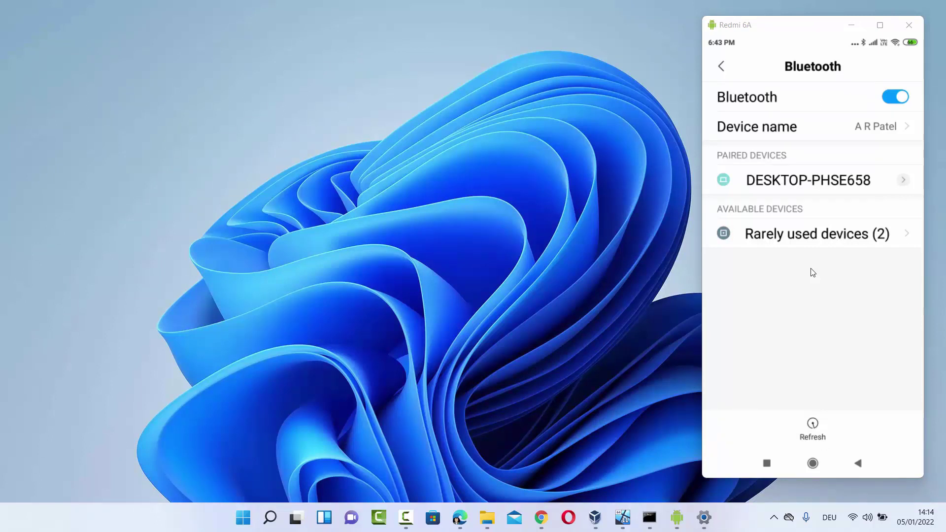
- Switch to File Explorer's Pictures folder and locate profile.png
{"action": "key", "text": "alt+Tab"}
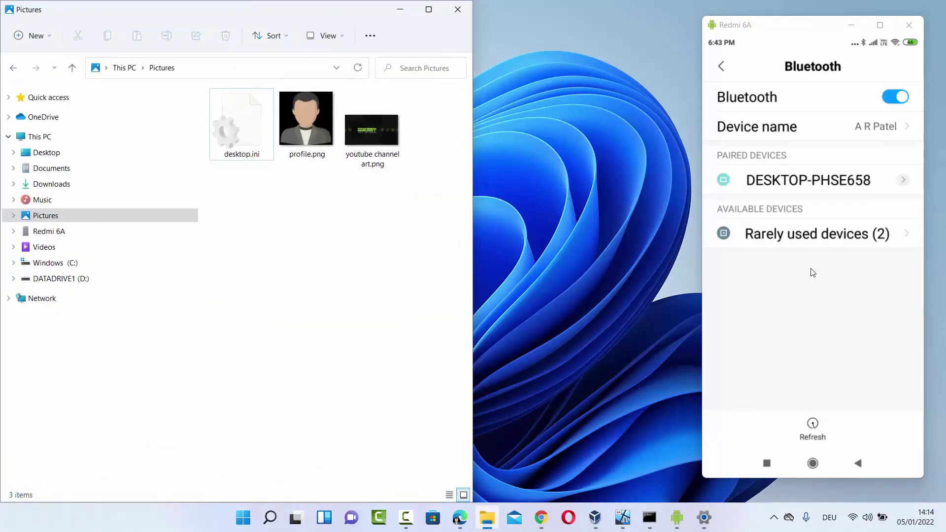
{"action": "key", "text": "Right"}
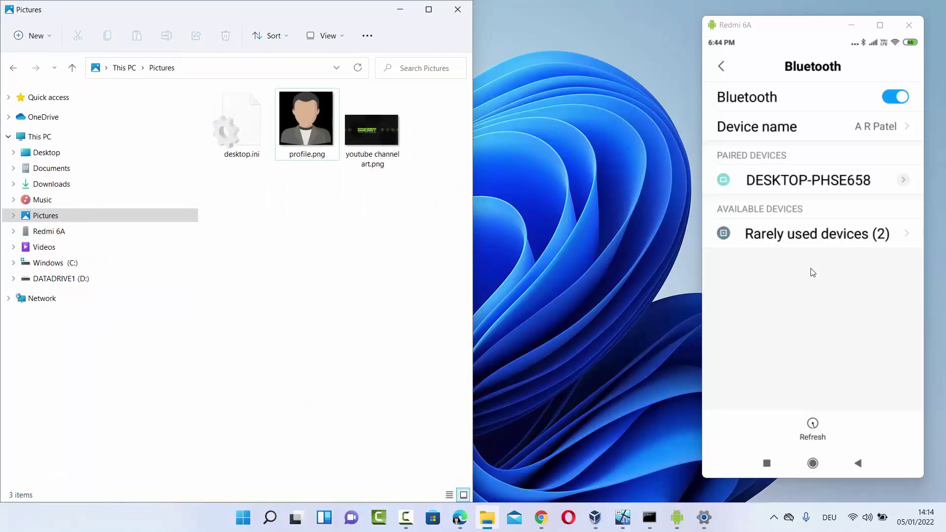
{"action": "key", "text": "space"}
{"action": "key", "text": "alt+d"}
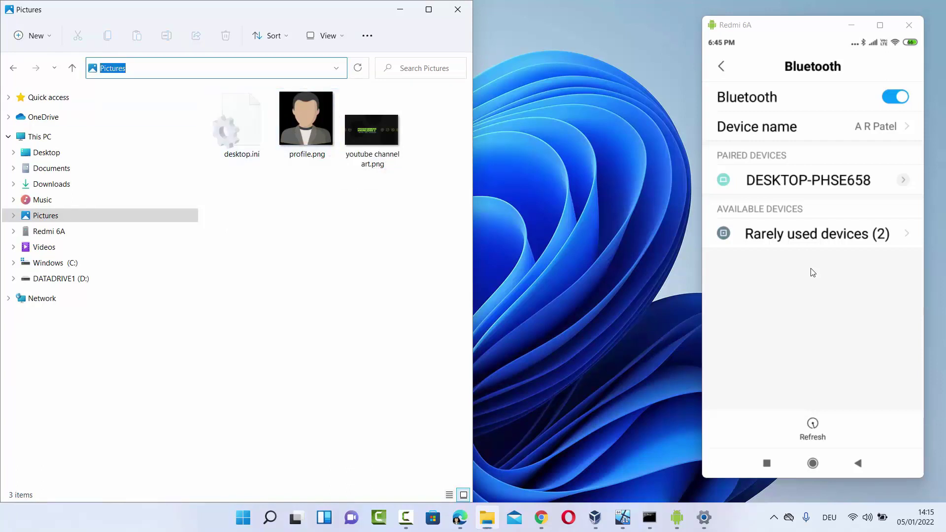
{"action": "left_click", "coordinate": [813, 273]}
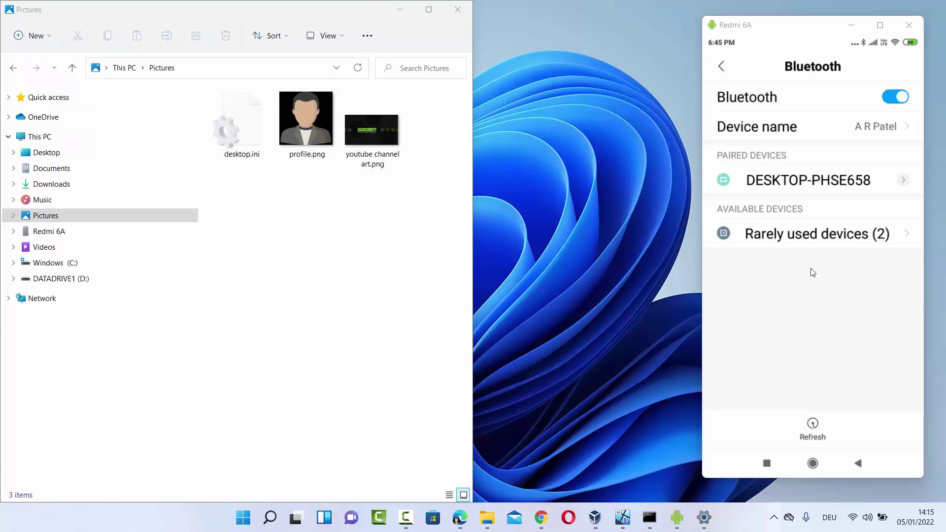
- Start sending a file over Bluetooth with the Send a File command of the Bluetooth tray icon
{"action": "key", "text": "super+b"}
{"action": "key", "text": "Return"}
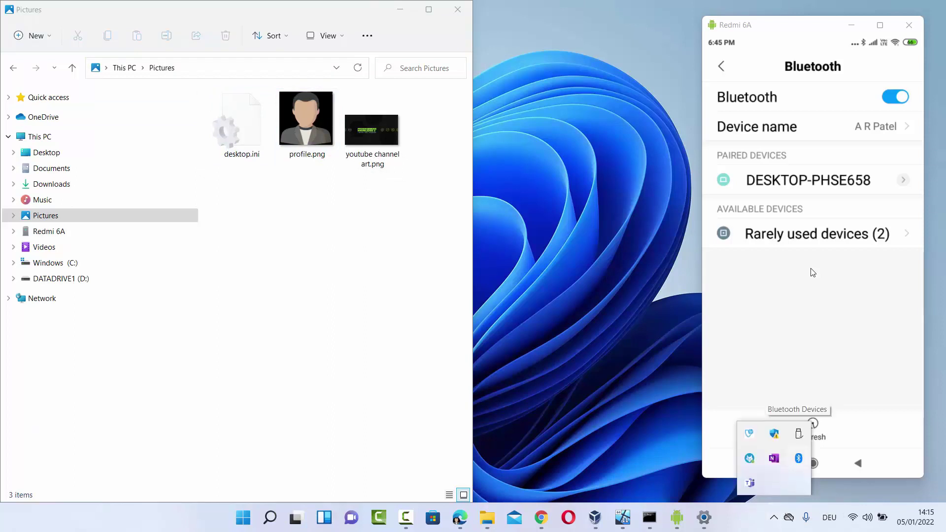
{"action": "key", "text": "shift+F10"}
{"action": "key", "text": "Up"}
{"action": "key", "text": "Up"}
{"action": "key", "text": "Up"}
{"action": "key", "text": "Up"}
{"action": "key", "text": "Up"}
{"action": "key", "text": "Down"}
{"action": "key", "text": "Down"}
{"action": "key", "text": "Down"}
{"action": "key", "text": "Up"}
{"action": "key", "text": "Up"}
{"action": "key", "text": "Up"}
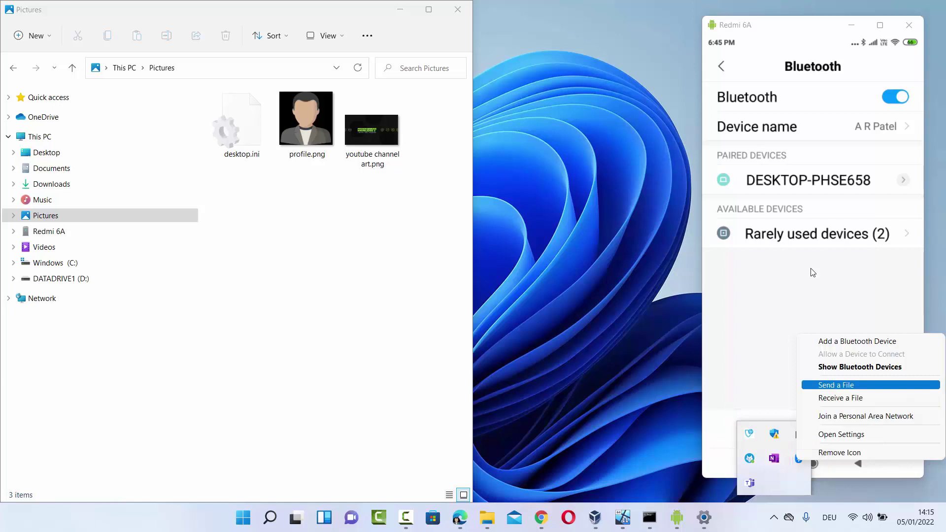
{"action": "key", "text": "Return"}
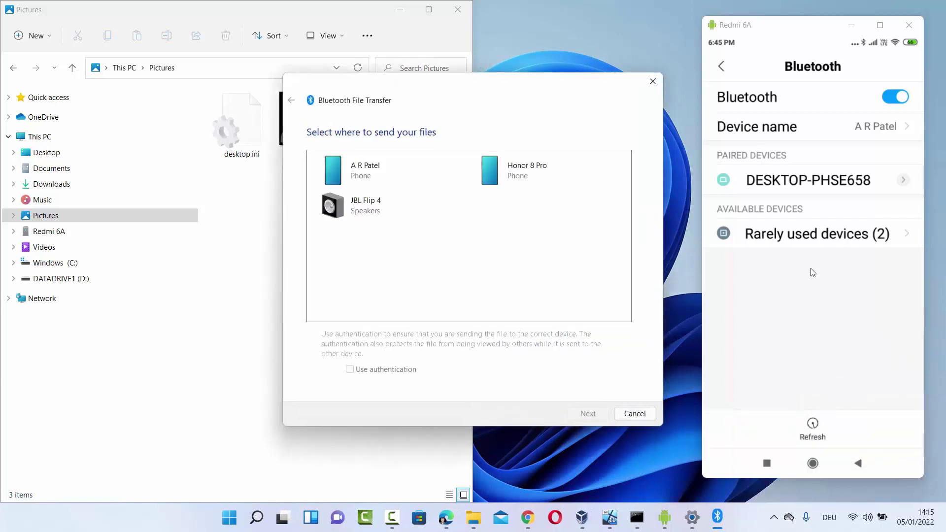
- Choose the newly paired phone as the destination for the Bluetooth file transfer
{"action": "key", "text": "Down"}
{"action": "key", "text": "Up"}
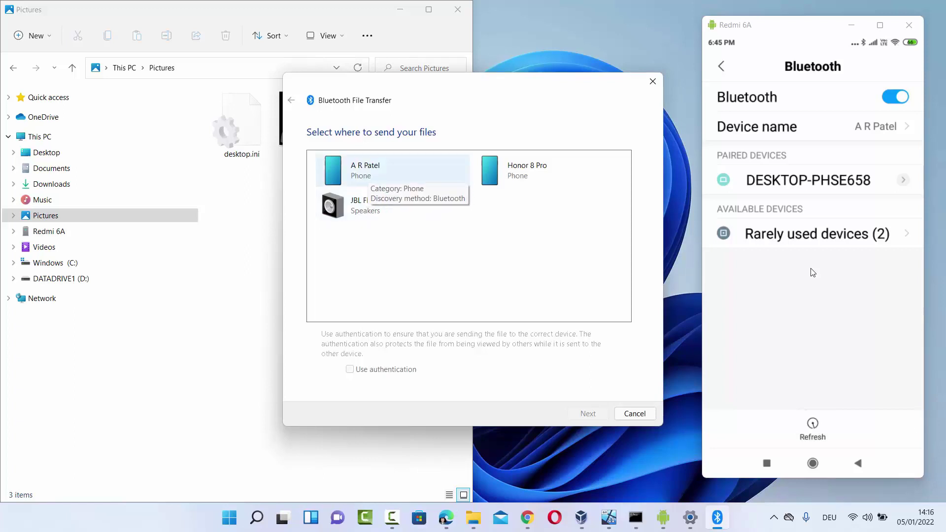
{"action": "key", "text": "space"}
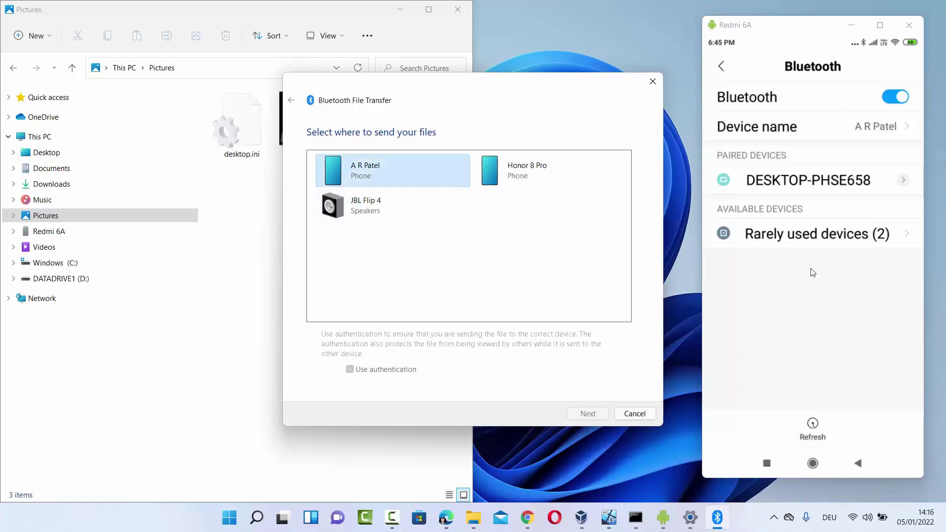
{"action": "key", "text": "Return"}
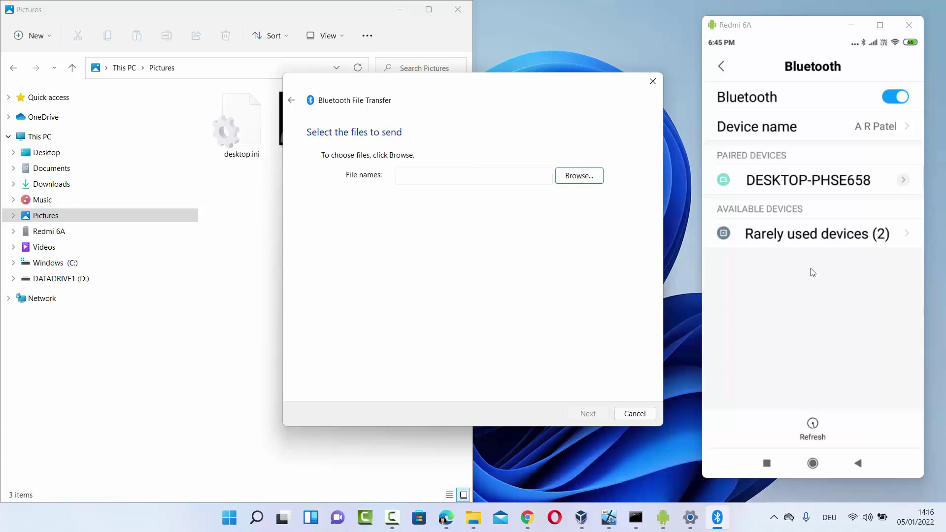
- Select profile.png from the Pictures folder and send it to the phone
{"action": "key", "text": "space"}
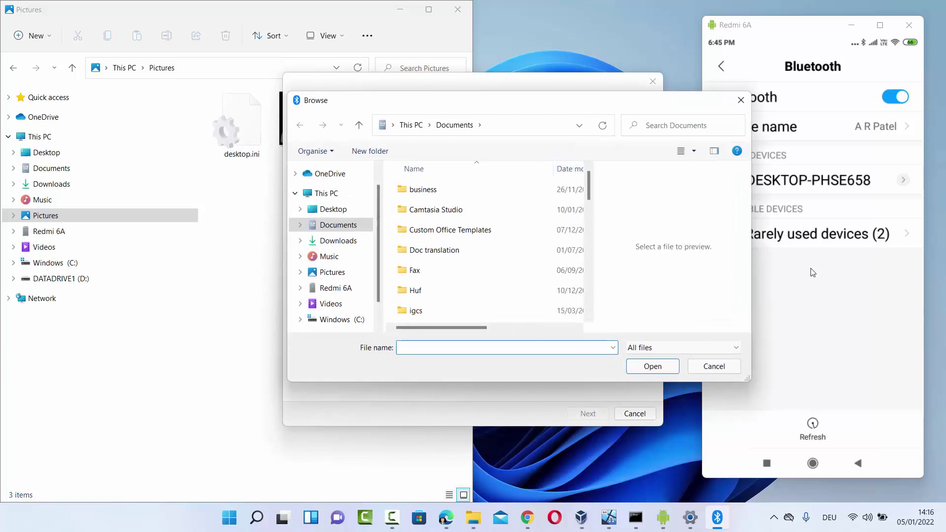
{"action": "left_click", "coordinate": [332, 272]}
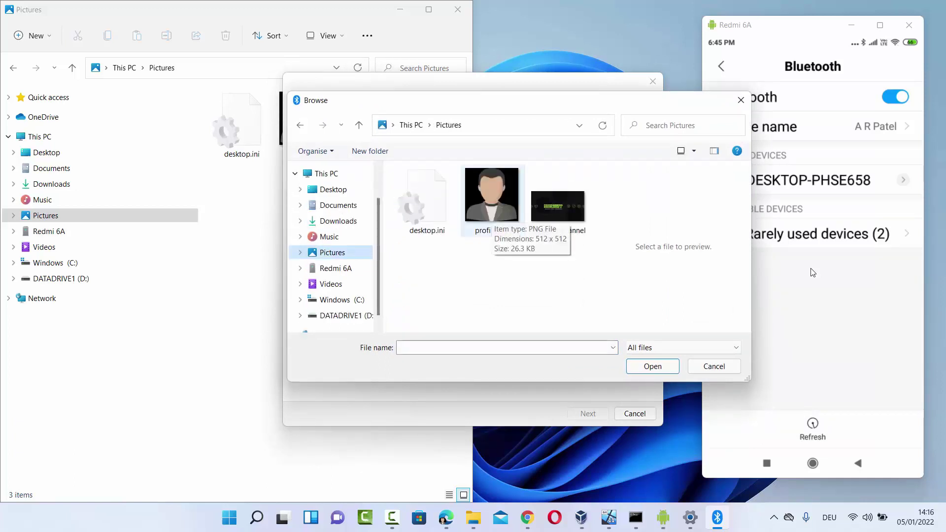
{"action": "double_click", "coordinate": [492, 197]}
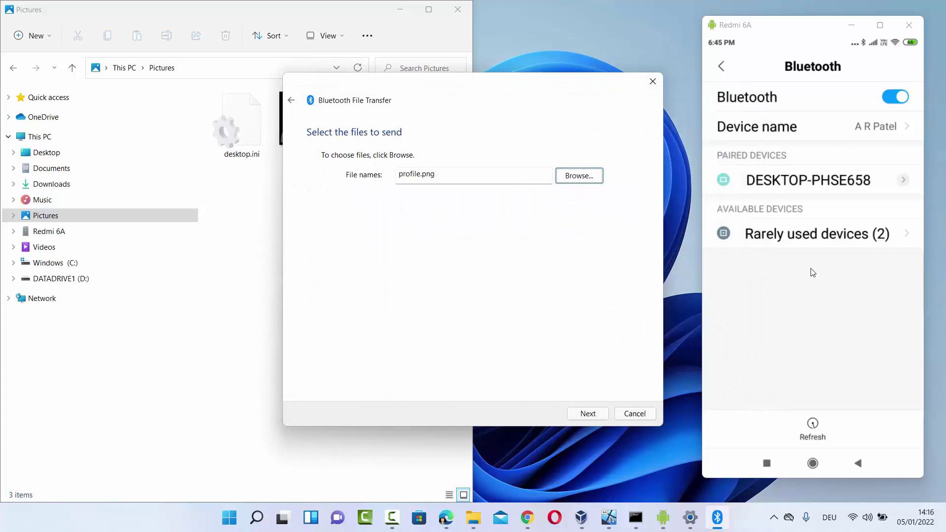
{"action": "key", "text": "Tab"}
{"action": "key", "text": "Return"}
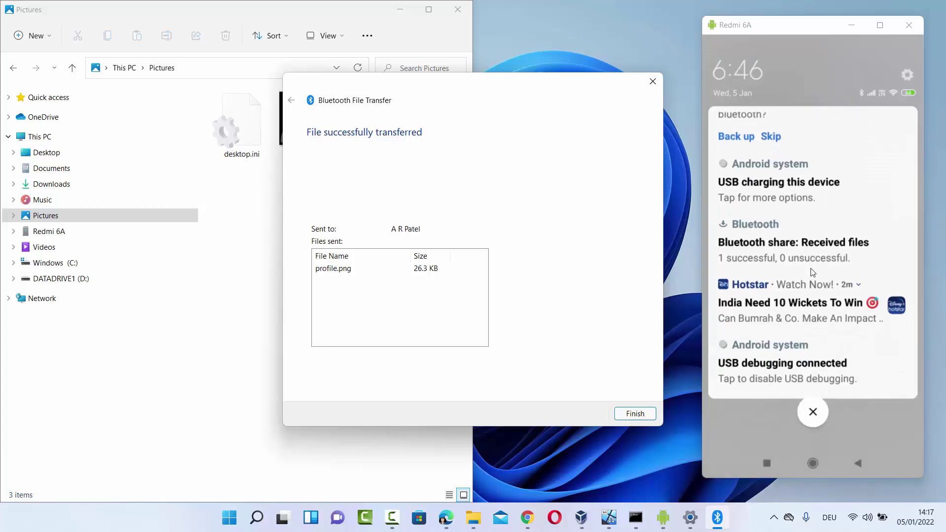
- Open the image received over Bluetooth on the phone and finish the completed file transfer on the computer
{"action": "left_click", "coordinate": [812, 273]}
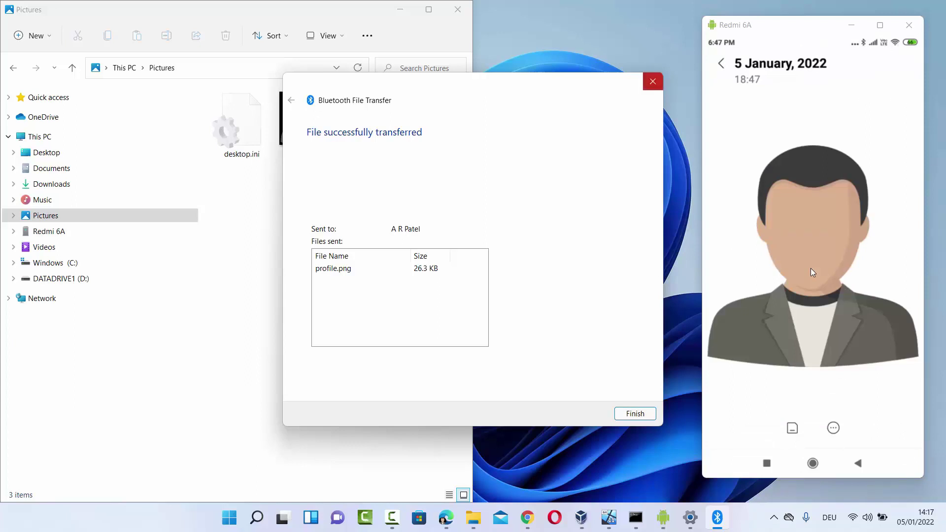
{"action": "key", "text": "Return"}
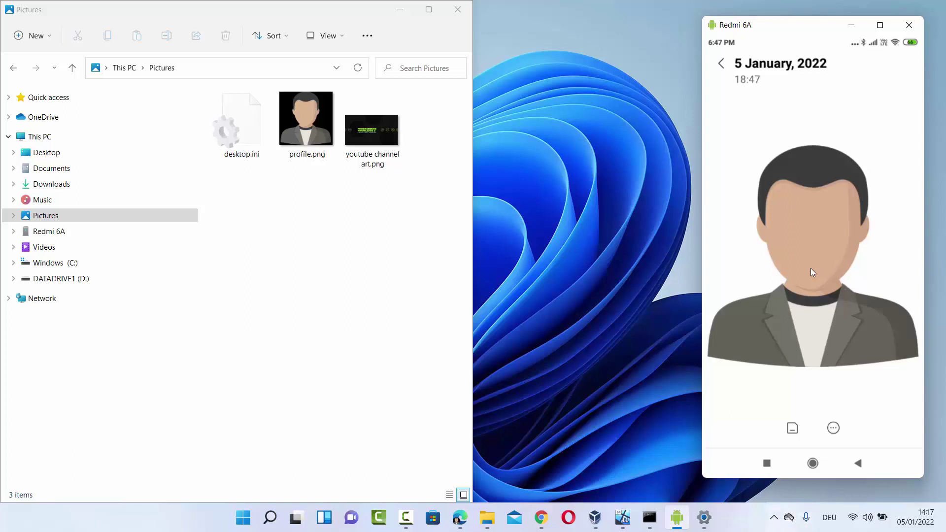
- Start waiting for an incoming file with the Receive a File command of the Bluetooth tray icon
{"action": "key", "text": "super+b"}
{"action": "key", "text": "Right"}
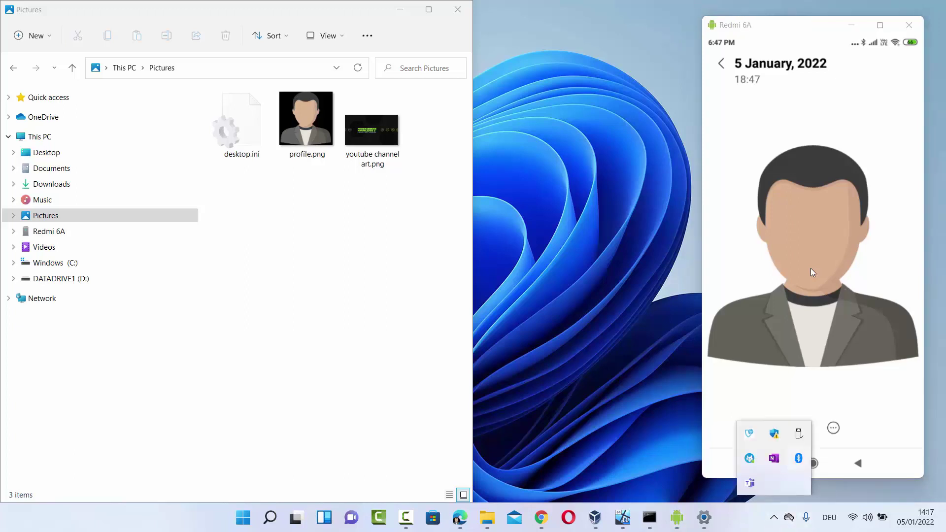
{"action": "key", "text": "shift+F10"}
{"action": "key", "text": "Up"}
{"action": "key", "text": "Up"}
{"action": "key", "text": "Up"}
{"action": "key", "text": "Up"}
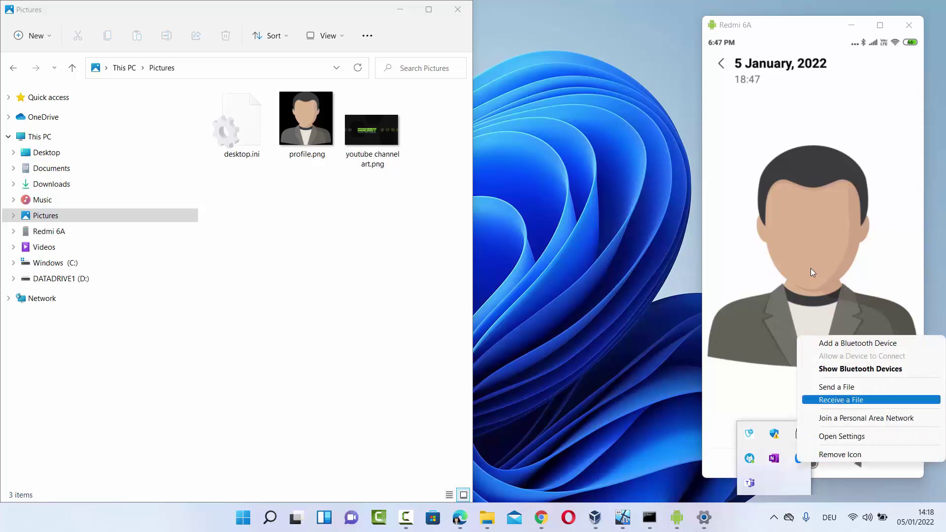
{"action": "key", "text": "Return"}
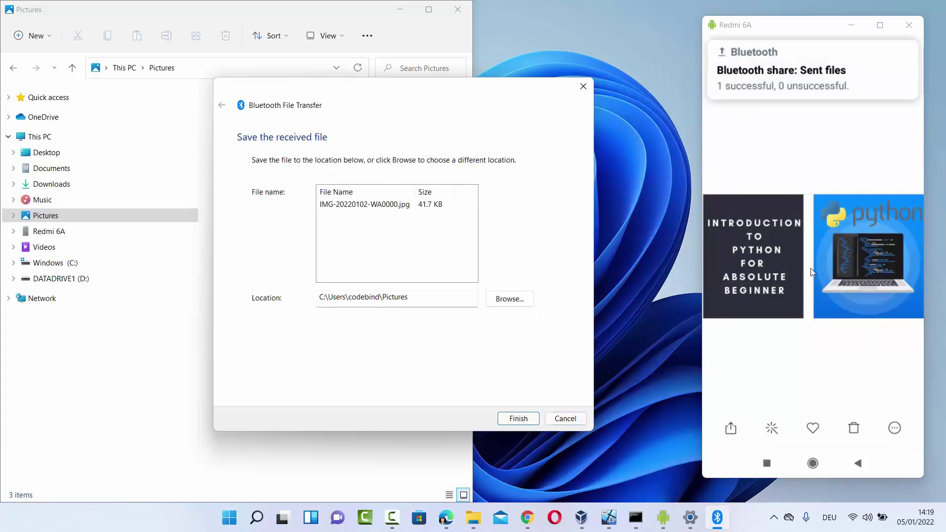
- Save the received IMG-20220102-WA0000.jpg to the Pictures folder and switch to File Explorer
{"action": "left_click_drag", "start_coordinate": [351, 92], "coordinate": [573, 97]}
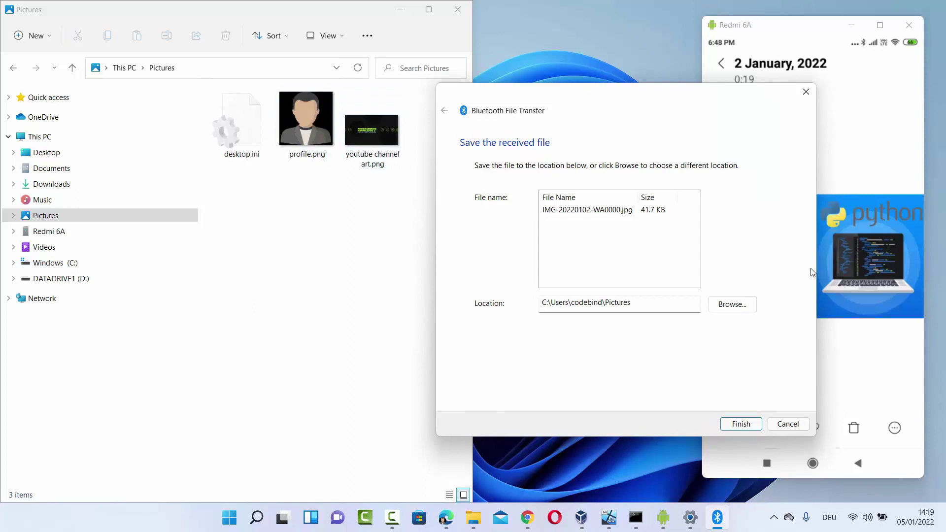
{"action": "key", "text": "ctrl+a"}
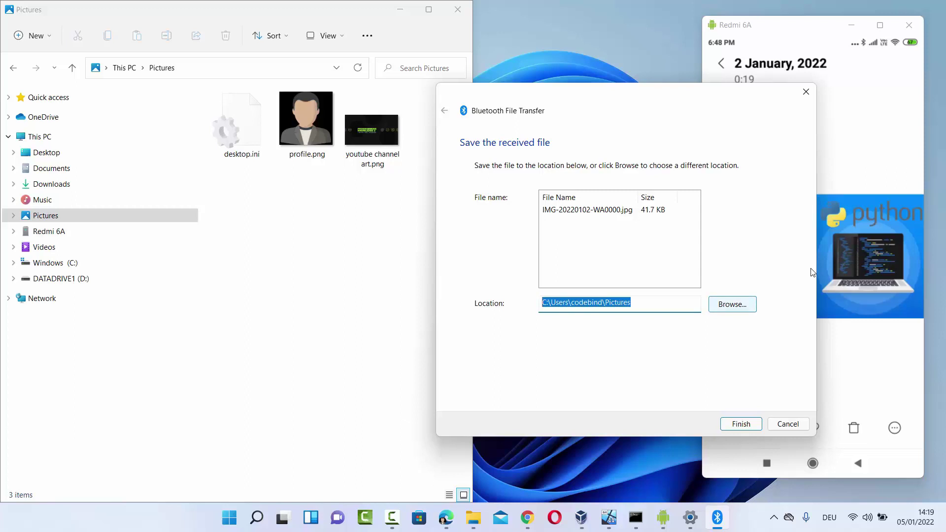
{"action": "key", "text": "Return"}
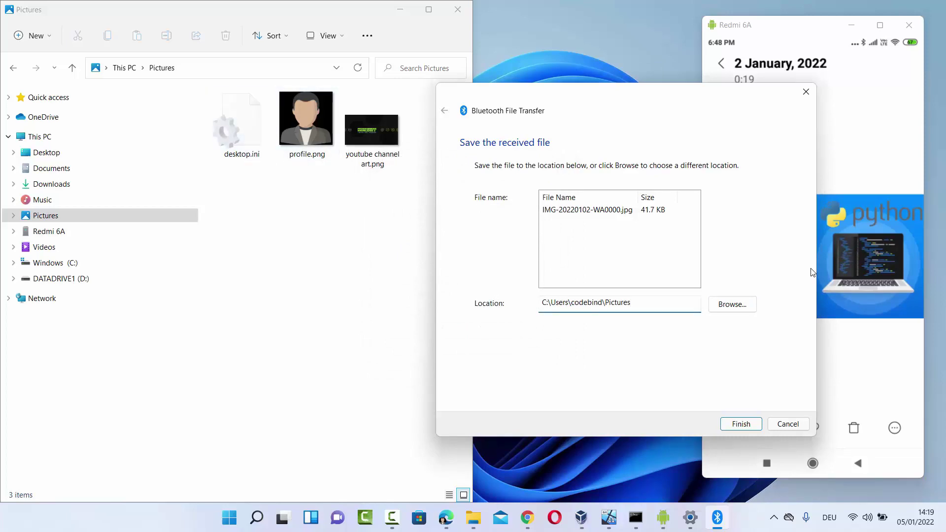
{"action": "key", "text": "Return"}
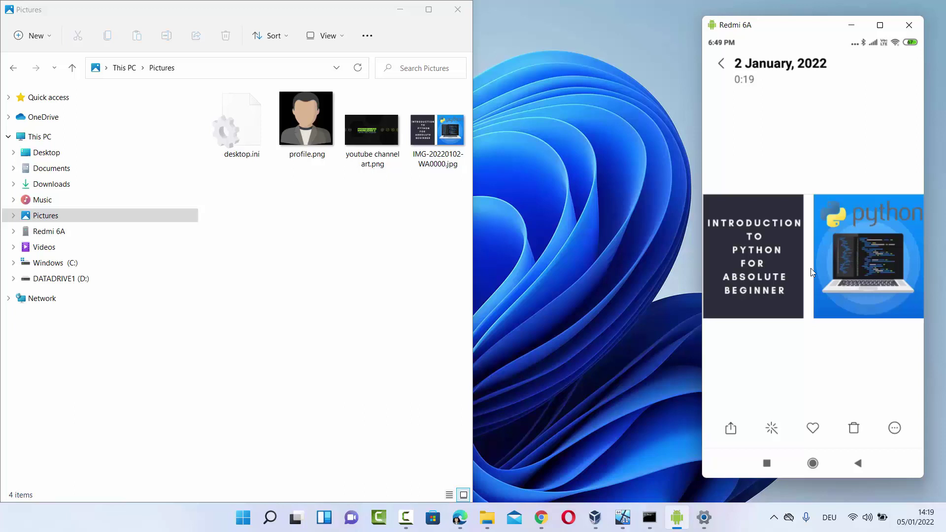
{"action": "key", "text": "alt+Tab"}
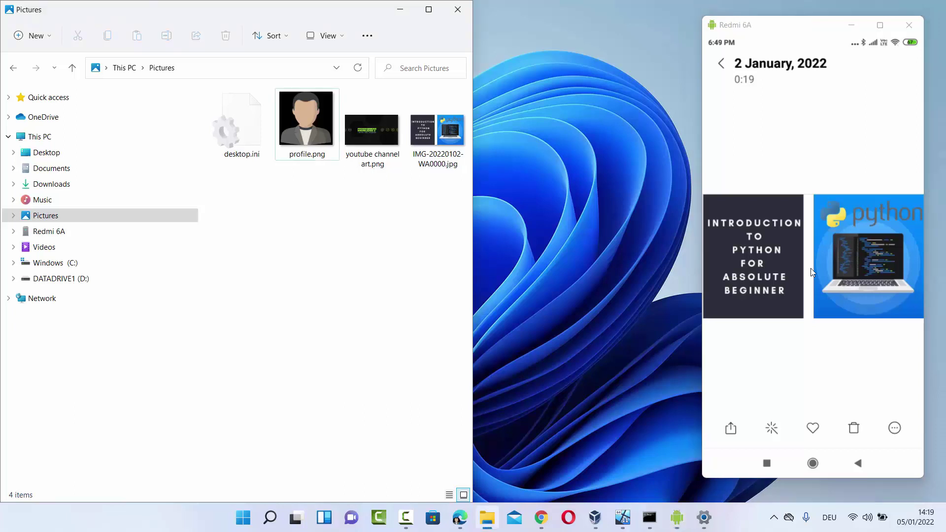